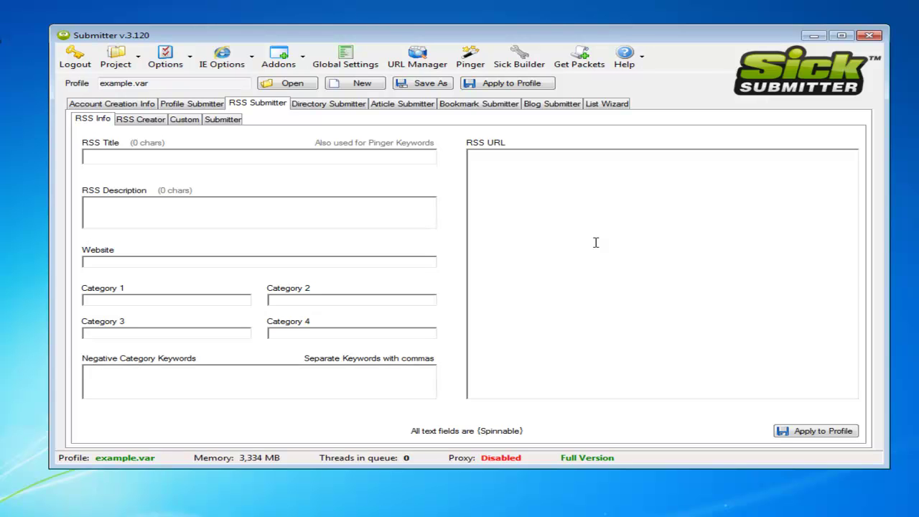
- Load the saved example.var profile into SickSubmitter
click(274, 82)
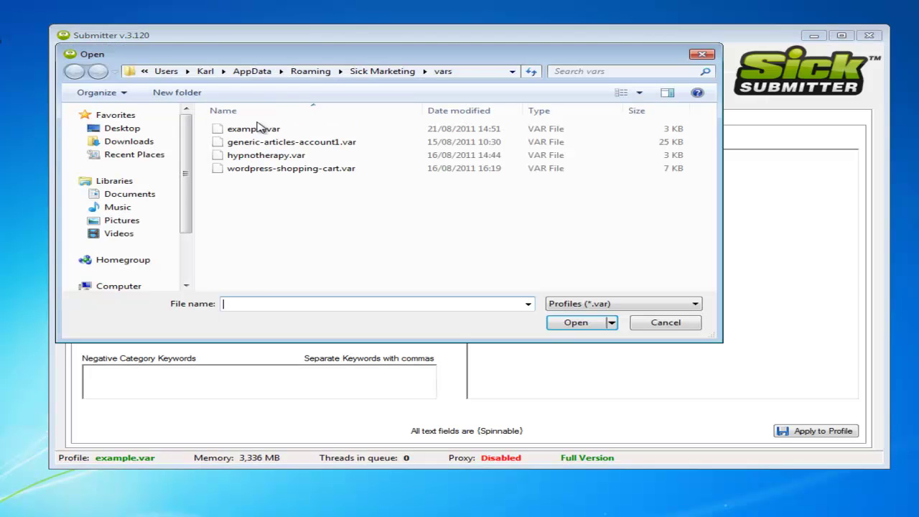
double_click(263, 129)
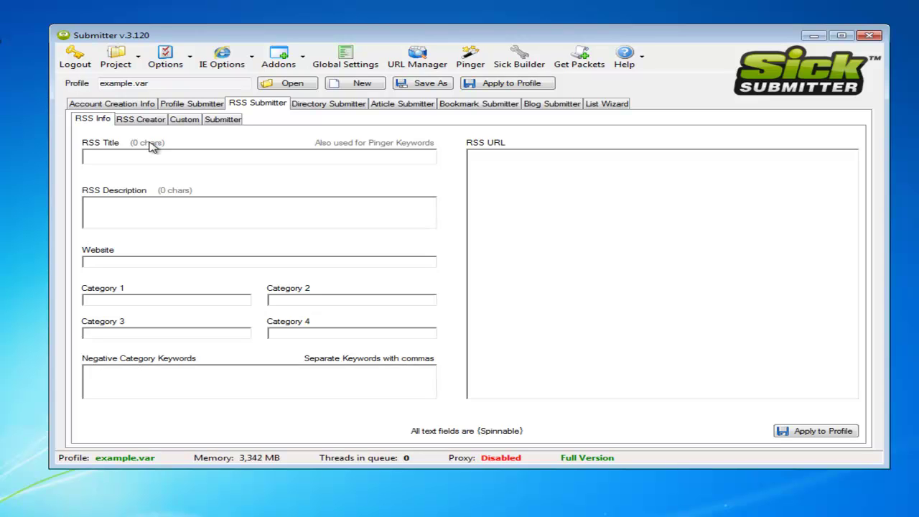
- Check the RSS Creator form, then enter 'Example Keyword' as the RSS Title
click(153, 123)
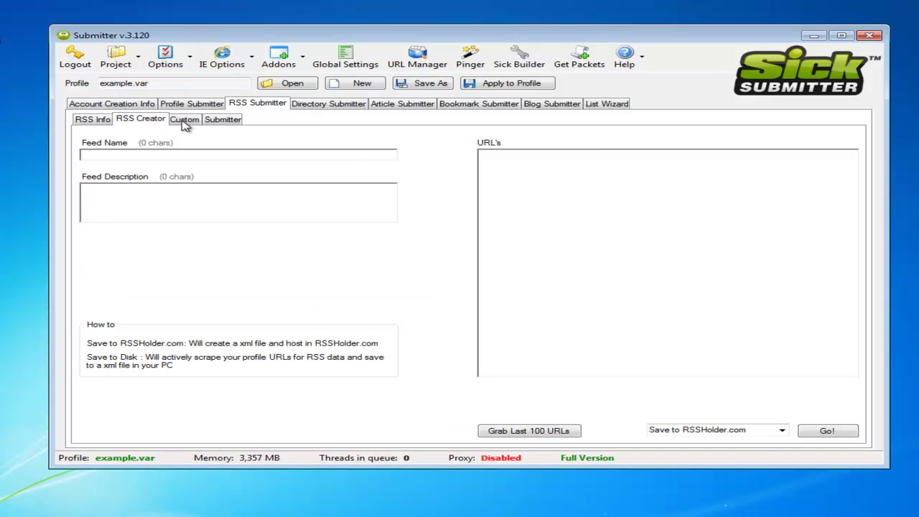
click(566, 177)
click(108, 120)
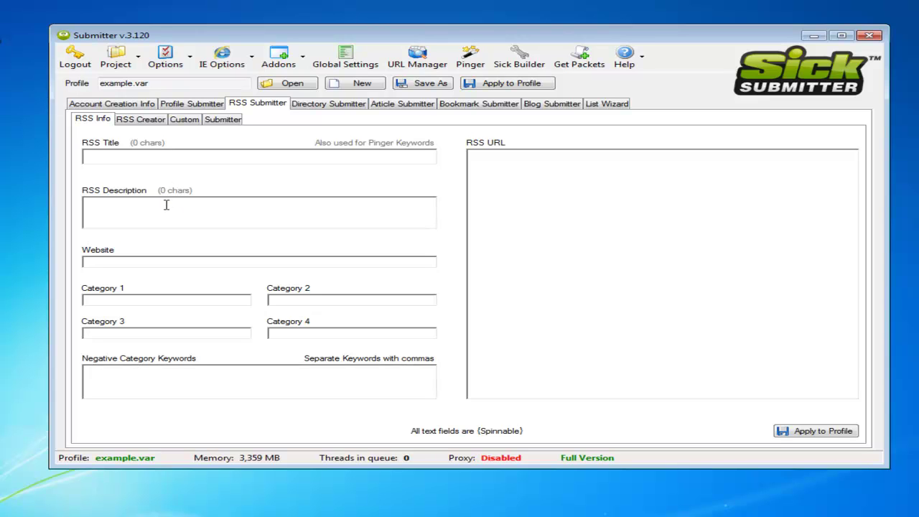
click(191, 155)
text(Example)
text(Keyword)
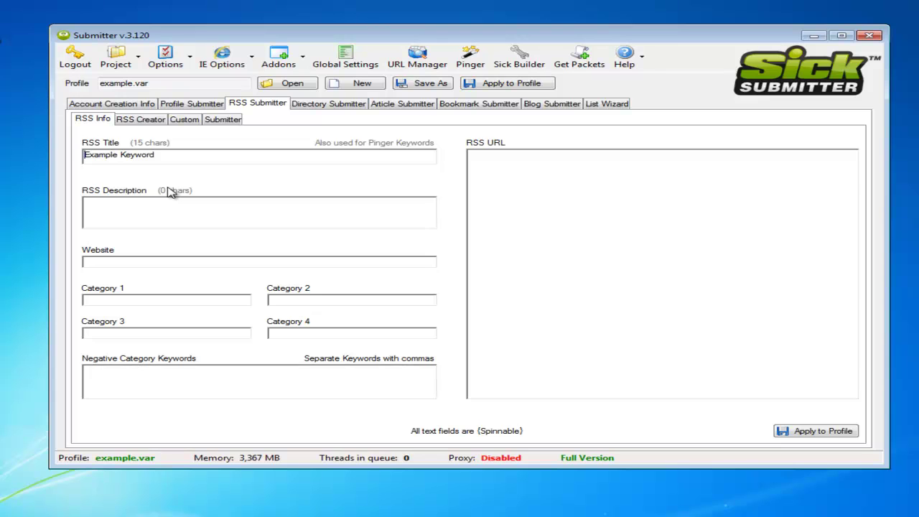
- Turn the RSS Title into the spintax '{Example Keyword|Example best keyword}'
text({)
click(176, 156)
text(|Ex)
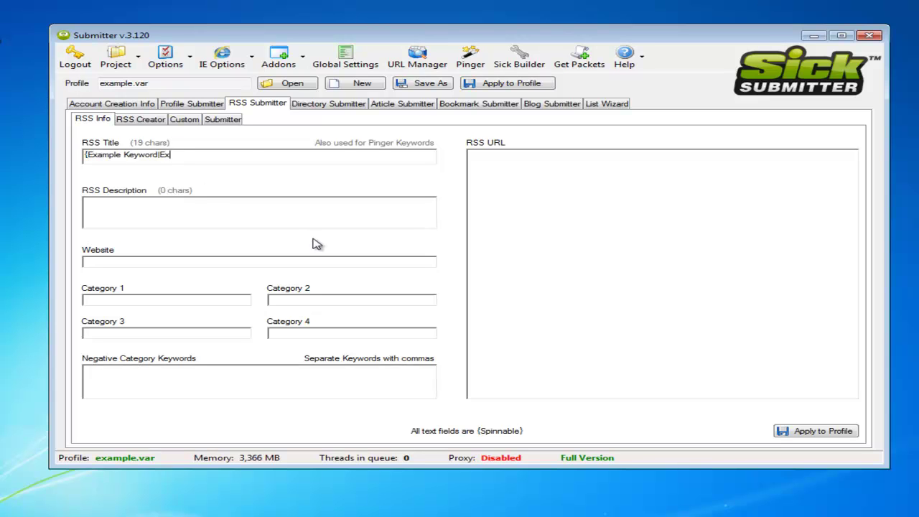
text(ample best keyword})
- Enter the spun description '{The best Example keyword|The only keyword example which is the best}' and begin the website URL
click(149, 218)
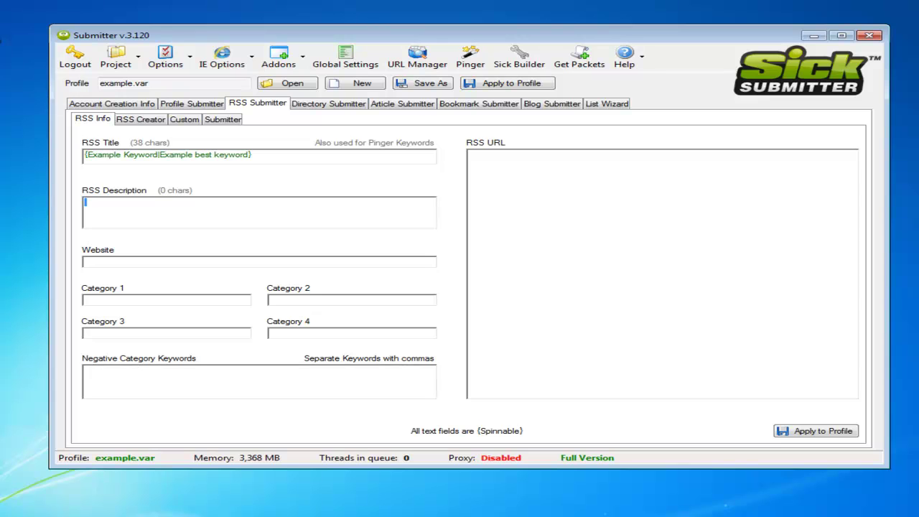
text({)
text(Exampl)
key(BackSpace)
key(BackSpace)
key(BackSpace)
key(BackSpace)
key(BackSpace)
key(BackSpace)
text(The best Example keyword|The o)
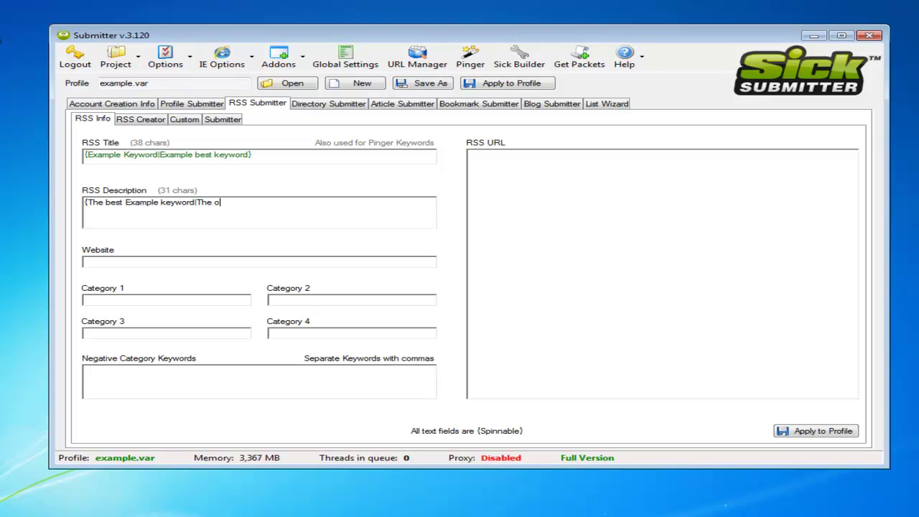
text(nly keyword example which is th)
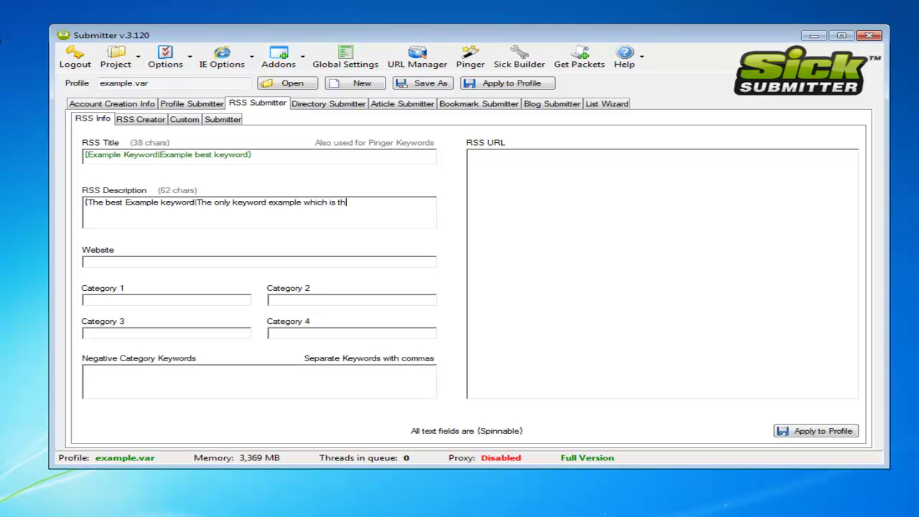
text(e best})
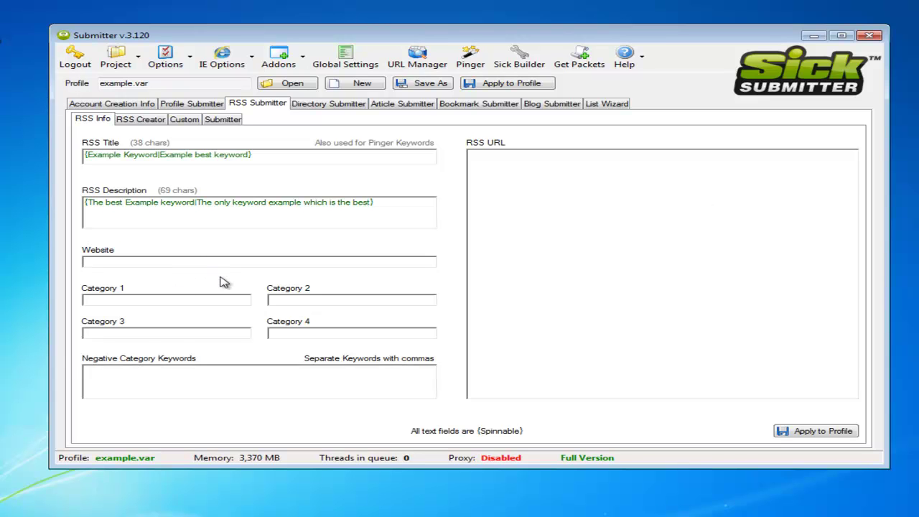
text(http://www.example.com/)
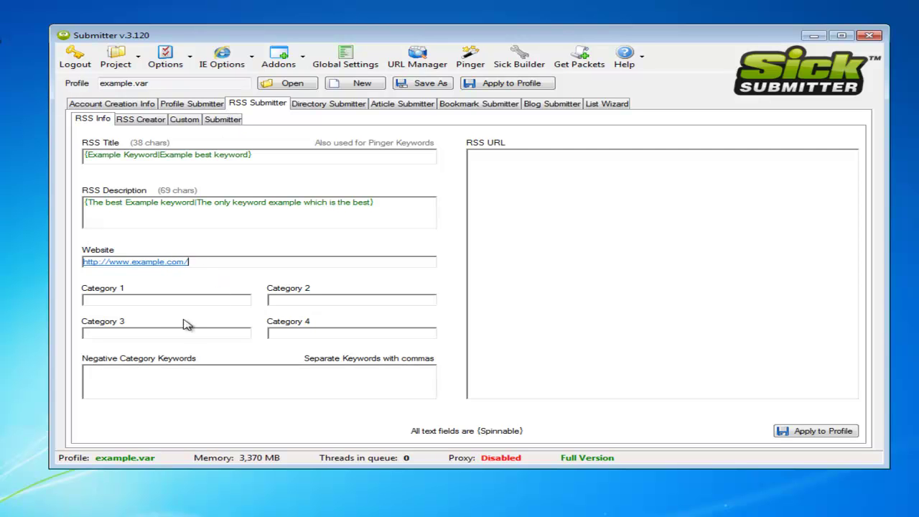
- Fill Categories 1–4 with Internet, Business, Health and Society
click(157, 303)
text(O)
key(BackSpace)
text(InternetFood)
key(BackSpace)
key(BackSpace)
key(BackSpace)
text(usines)
text(Health)
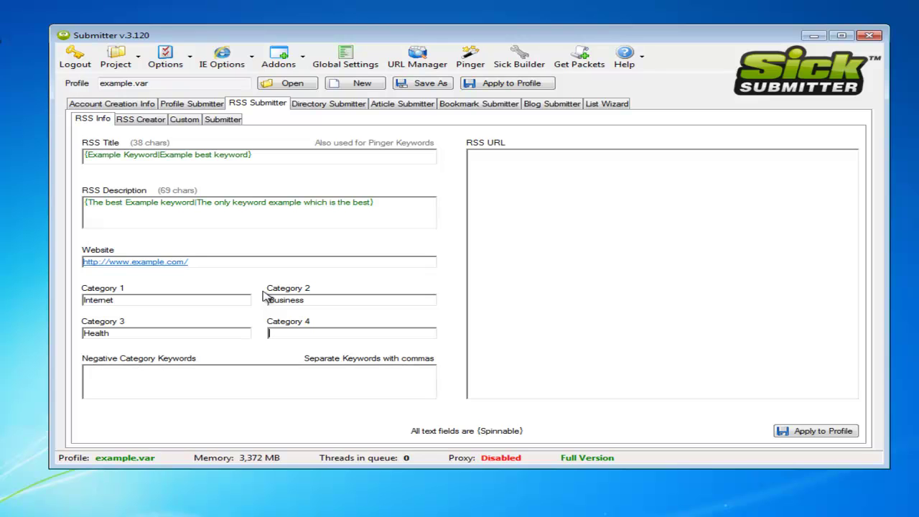
text(Society)
- Name the new feed 'The Example Keyword URLs' with description 'This is the best Description'
click(156, 123)
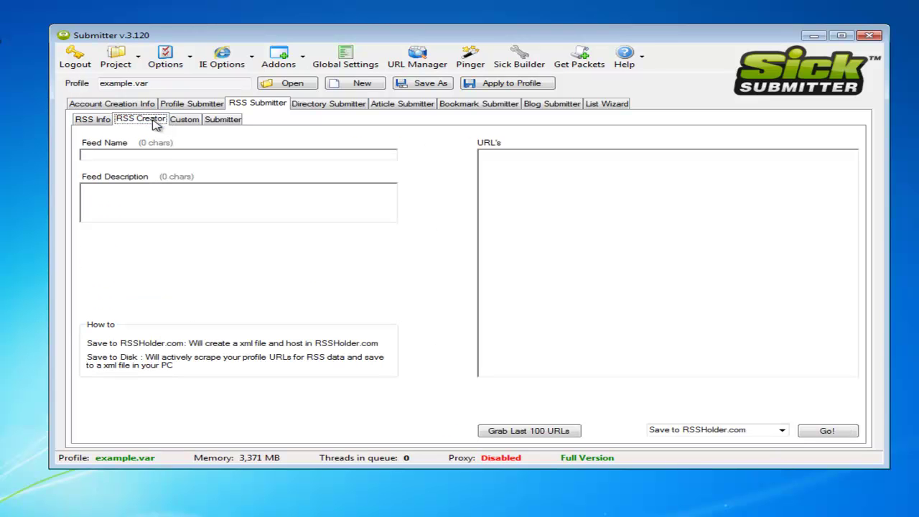
click(174, 156)
text(The Example Keyword URLs)
key(Tab)
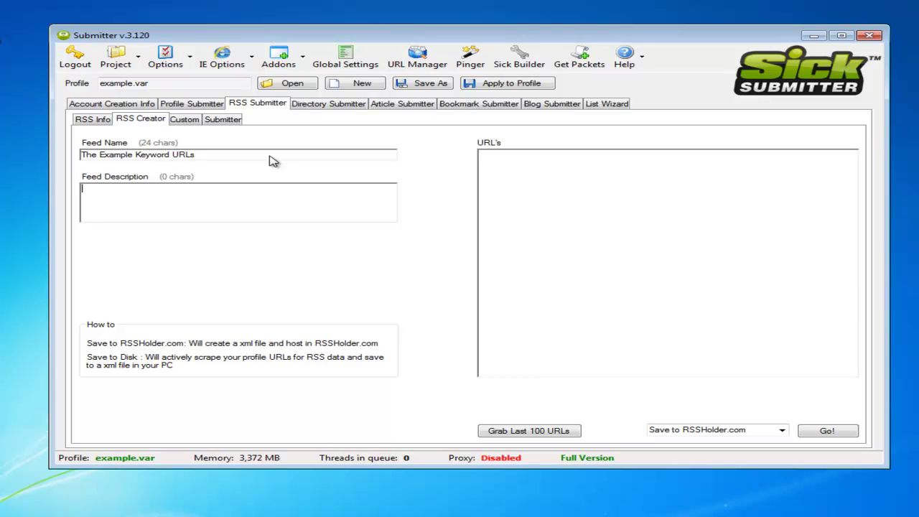
text(This is the best D)
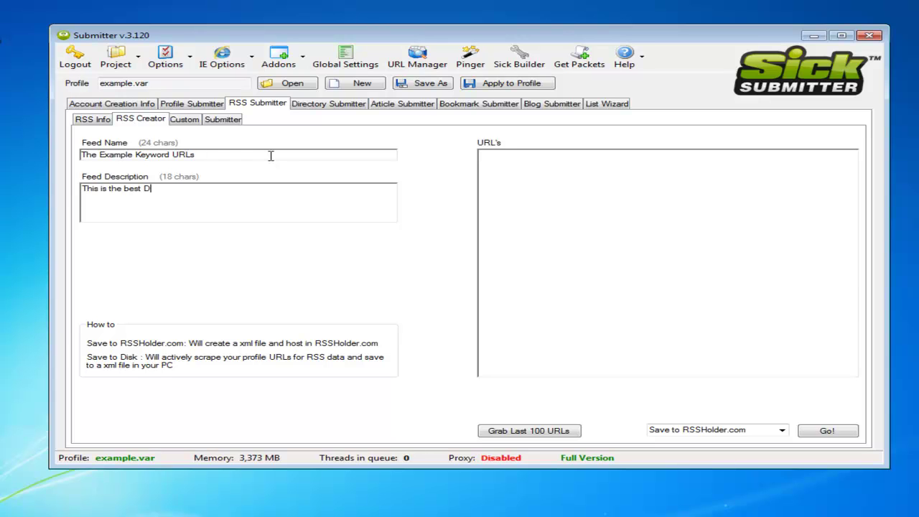
text(escription)
click(692, 171)
- Fill the feed's URL list with repeated copies of the randomwebsite123.com address
text(://www.f)
text(andomwebsite123.com/)
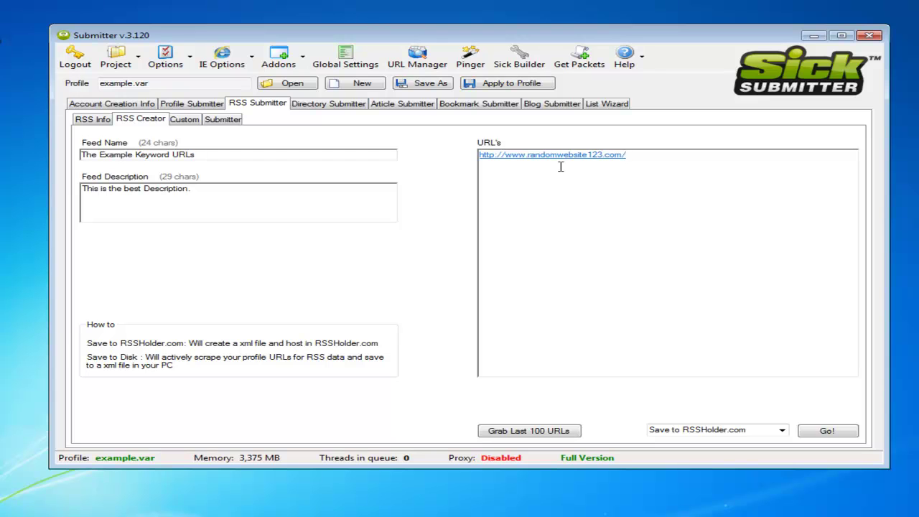
key(ctrl+a)
key(ctrl+c)
key(Tab)
click(703, 167)
key(ctrl+v)
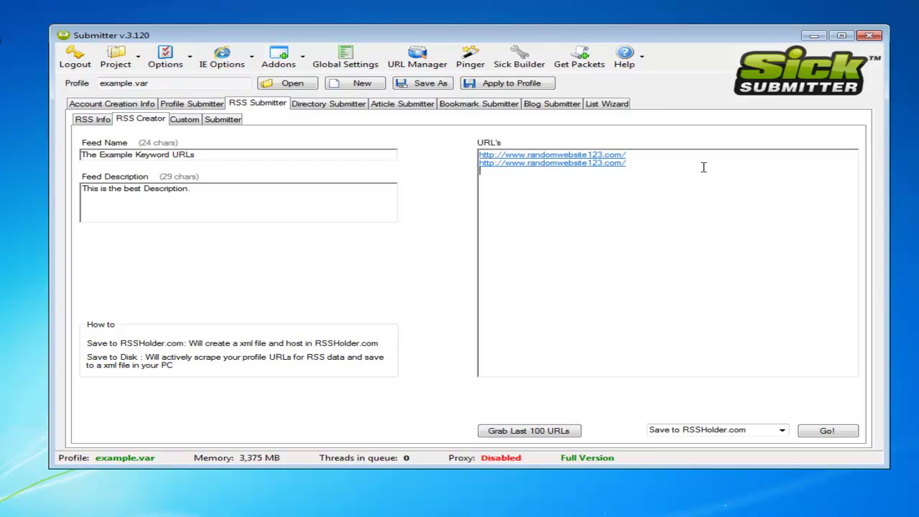
key(ctrl+v)
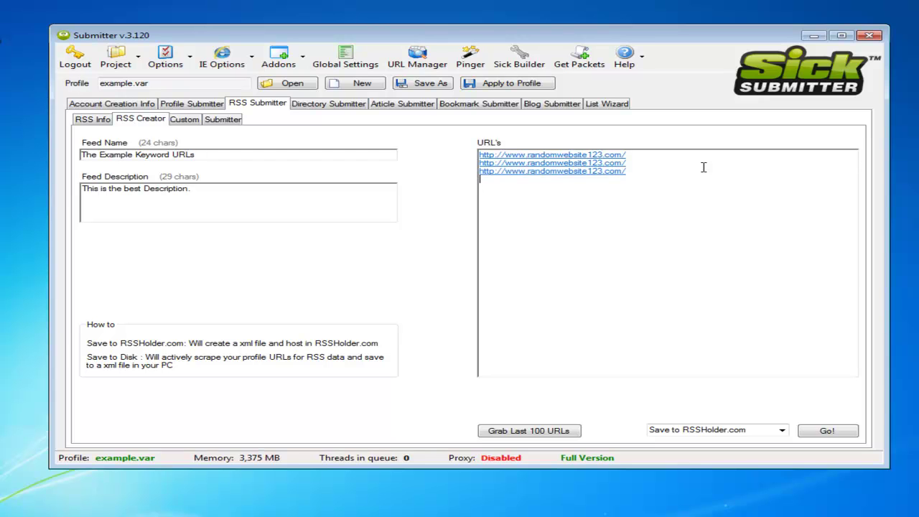
key(ctrl+v)
key(ctrl+v)
key(ctrl+v)
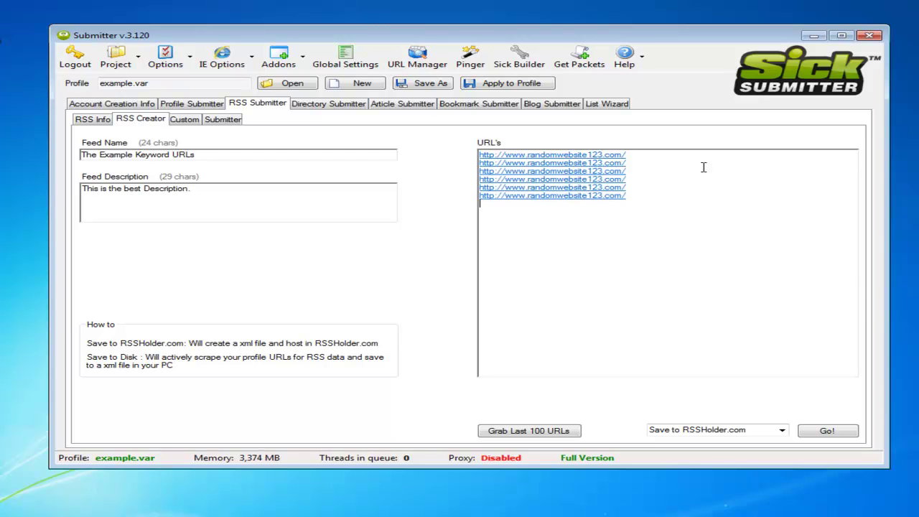
key(ctrl+v)
key(ctrl+v)
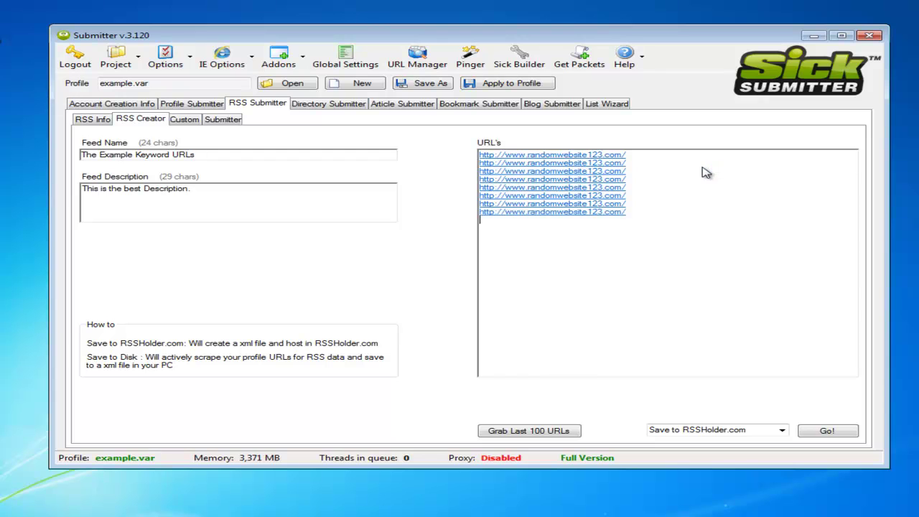
- Save the feed to RSSHolder.com and copy the generated rssholder.com RSS URL from RSS Info
click(851, 432)
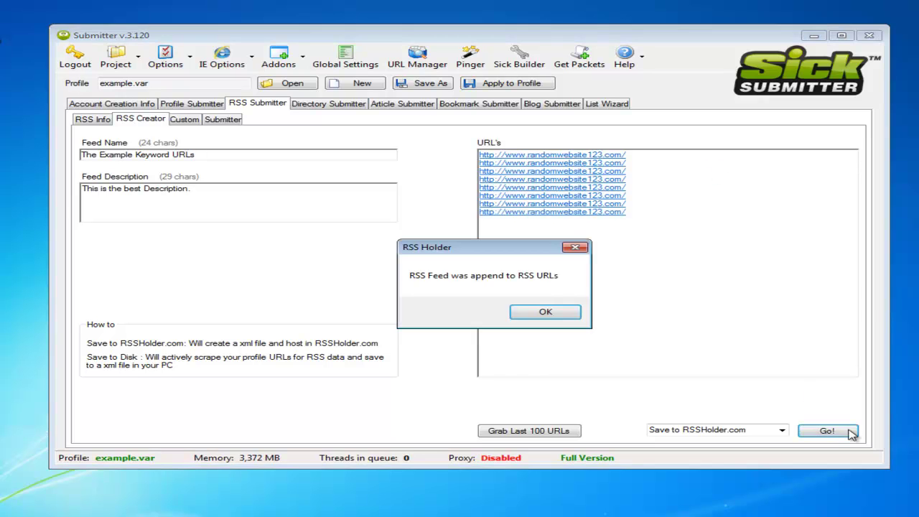
click(558, 313)
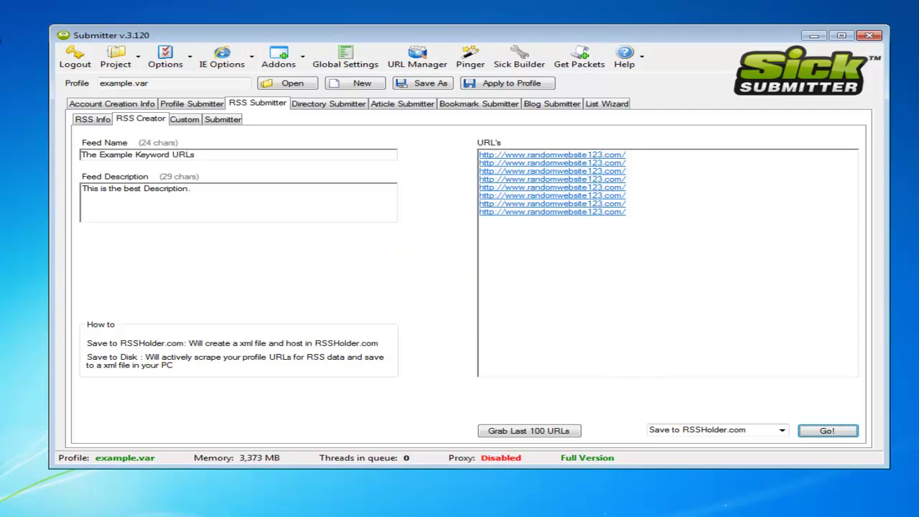
click(96, 122)
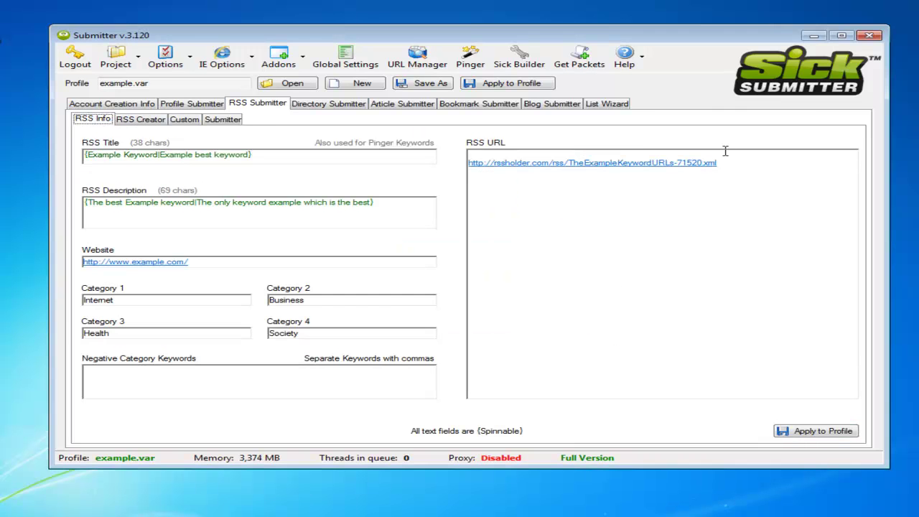
drag(733, 162, 468, 170)
key(ctrl+c)
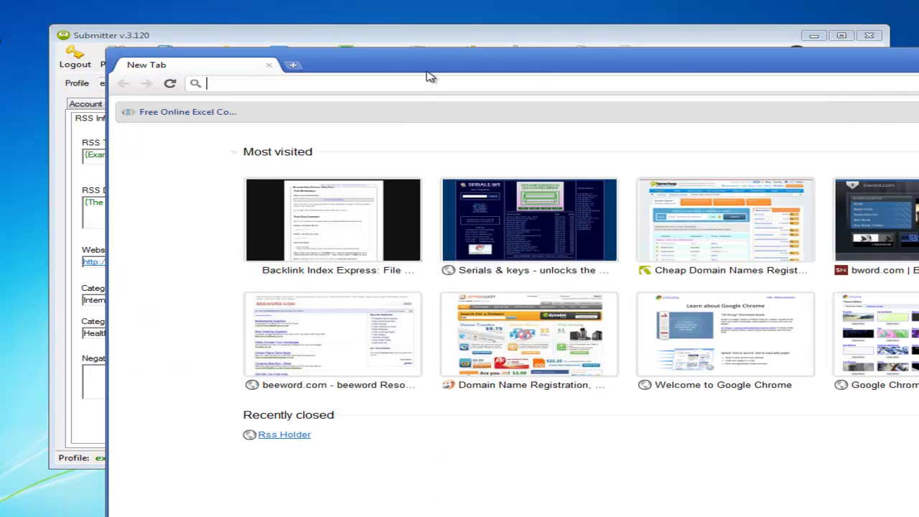
- Load the copied rssholder.com feed URL in Chrome and review its randomwebsite123.com entries
drag(424, 72, 334, 36)
key(ctrl+v)
key(Return)
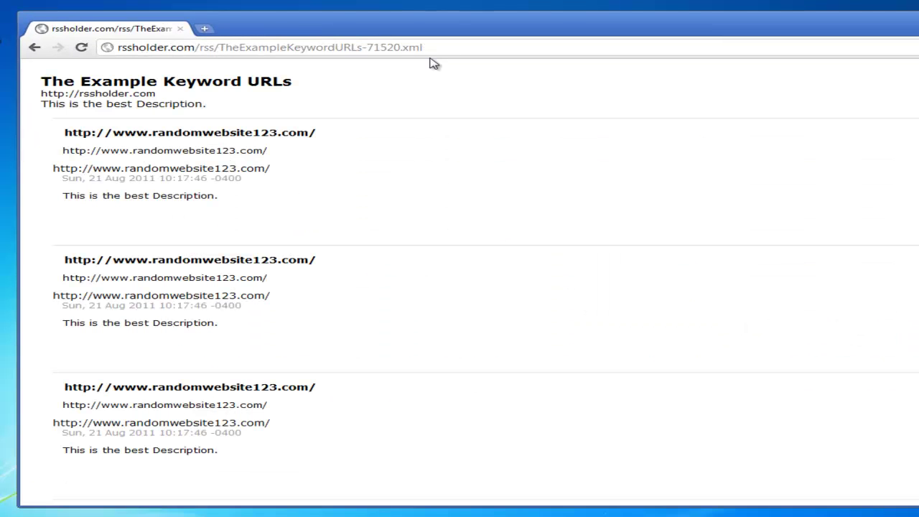
drag(296, 260, 109, 136)
drag(340, 139, 57, 126)
click(96, 131)
scroll(180, 193, down, 5)
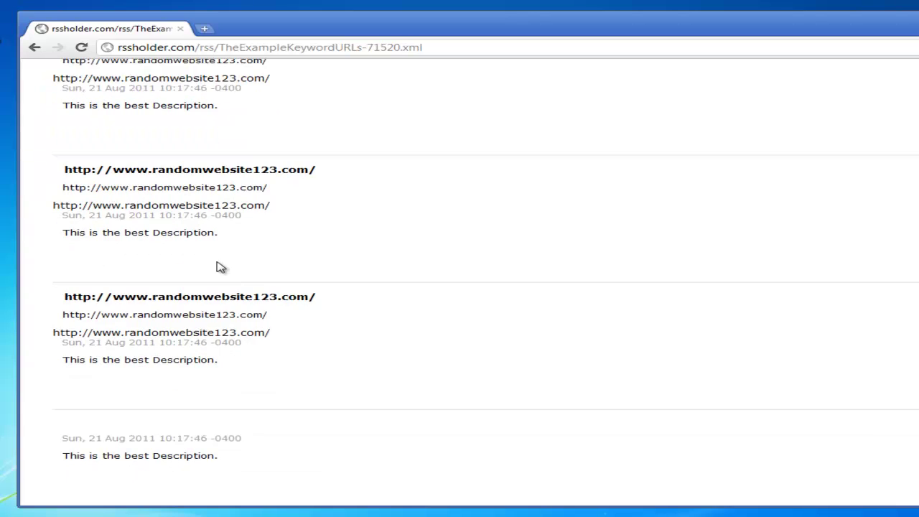
scroll(219, 262, up, 5)
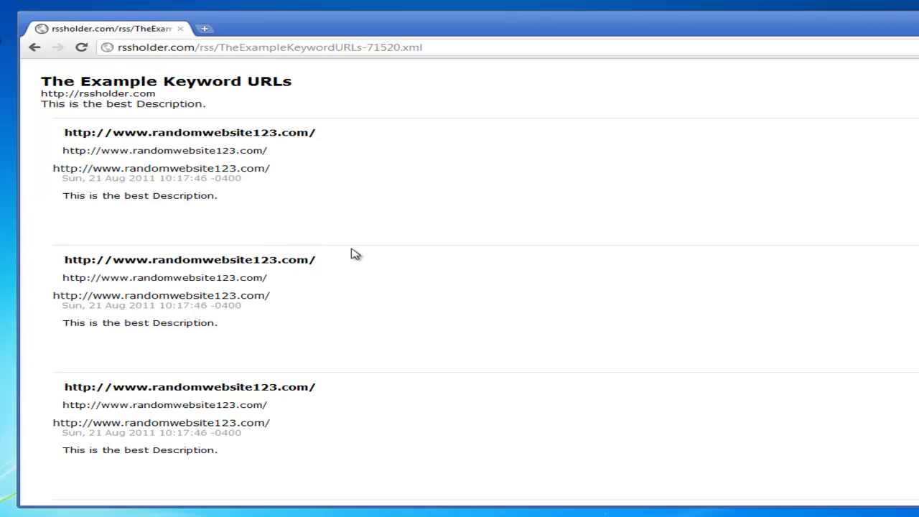
drag(872, 33, 899, 28)
- Minimise Chrome to bring SickSubmitter's filled RSS Info form back to the front
key(super+Down)
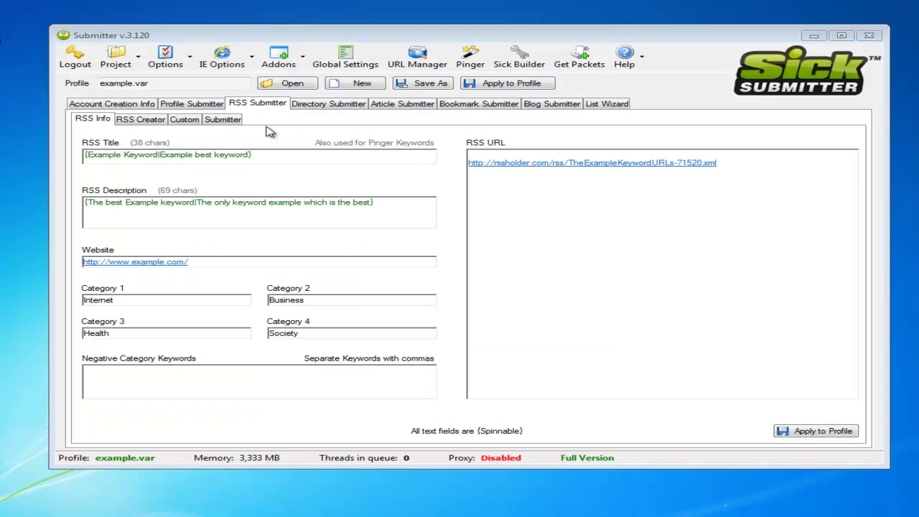